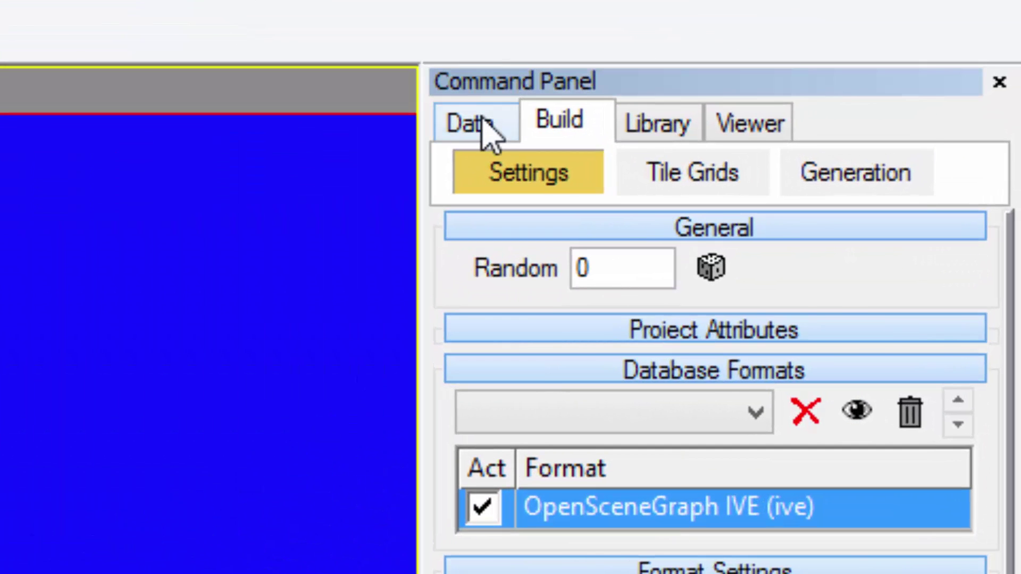
Step: Select the hawai_geo.tif entry under Elevation Maps in the Data tab
{"action": "left_click", "coordinate": [653, 100]}
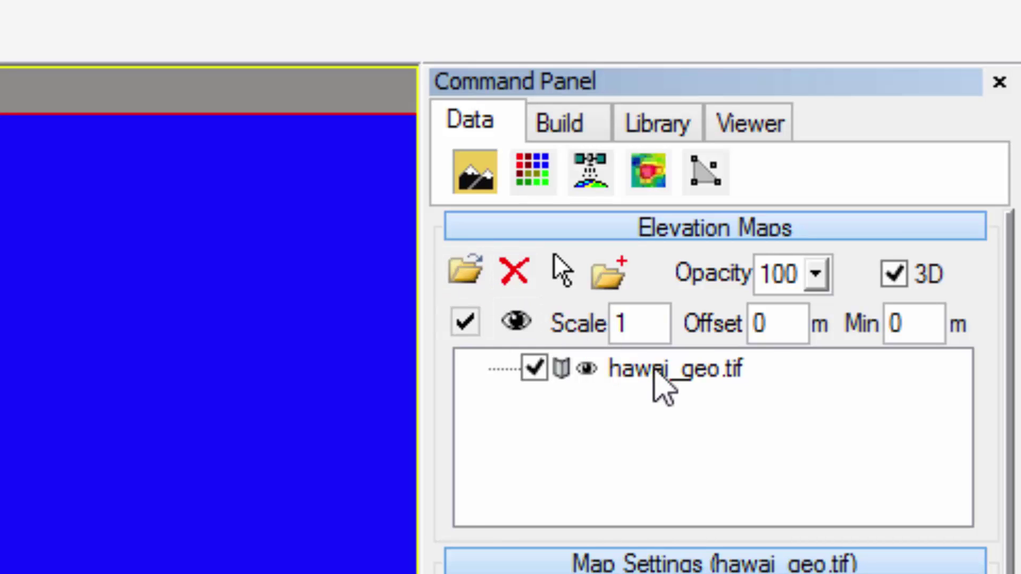
{"action": "left_click", "coordinate": [655, 369]}
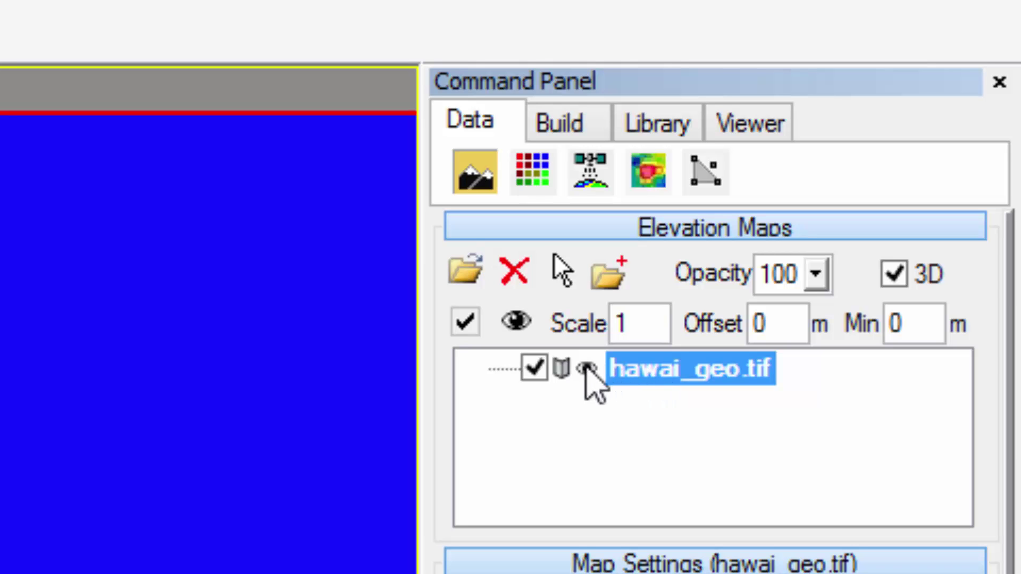
Step: Show hawai_geo.tif, then open the kauai_2.tif land-cover map and review its forest and urban features
{"action": "left_click", "coordinate": [587, 368]}
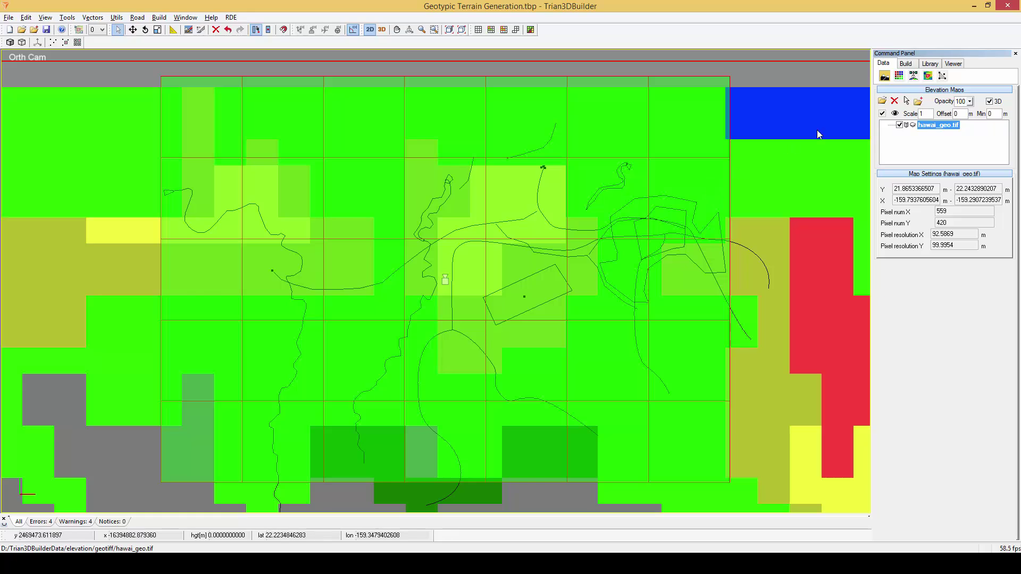
{"action": "left_click", "coordinate": [898, 77]}
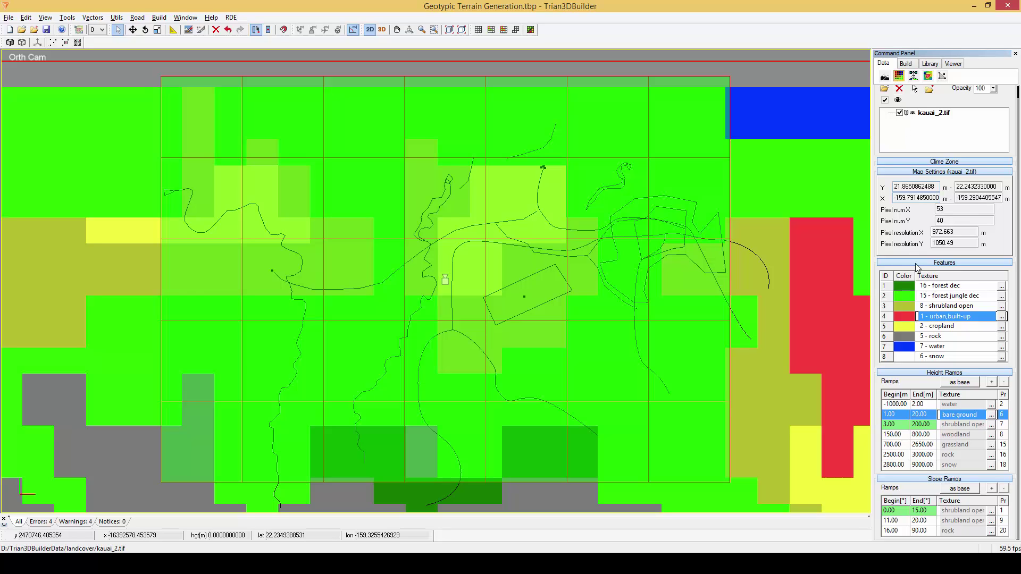
{"action": "left_click", "coordinate": [933, 301]}
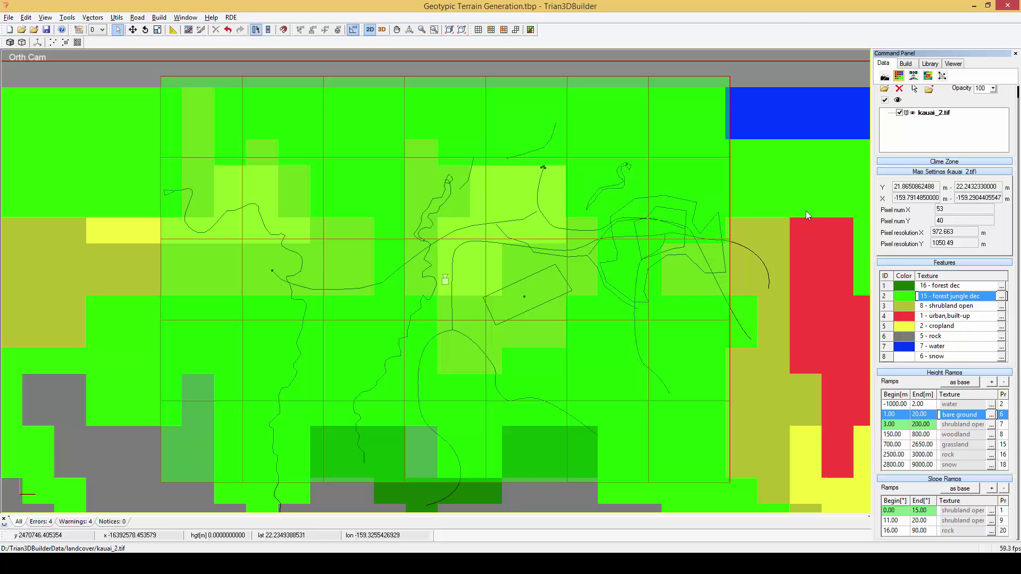
{"action": "left_click", "coordinate": [938, 316]}
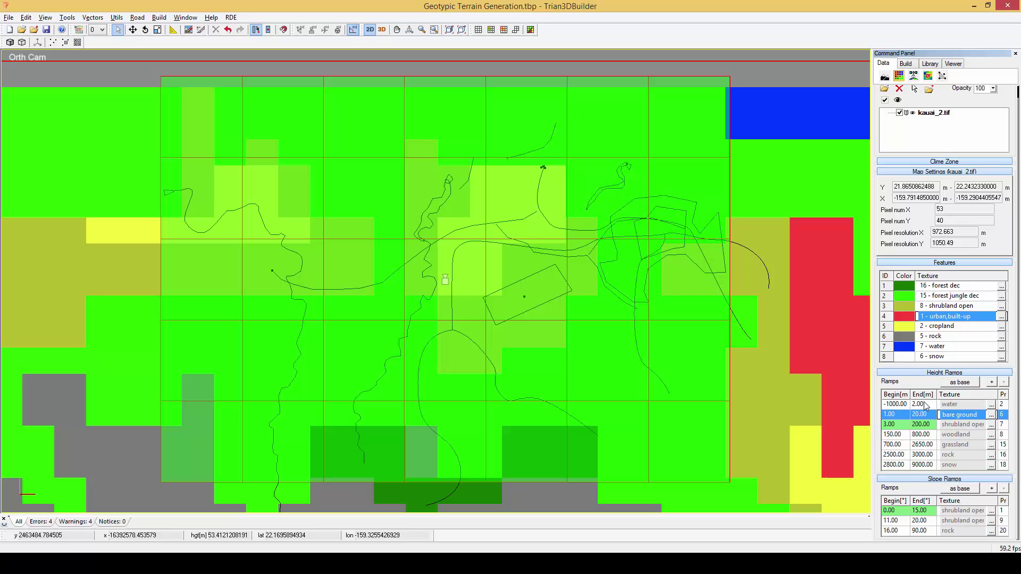
{"action": "left_click", "coordinate": [901, 407]}
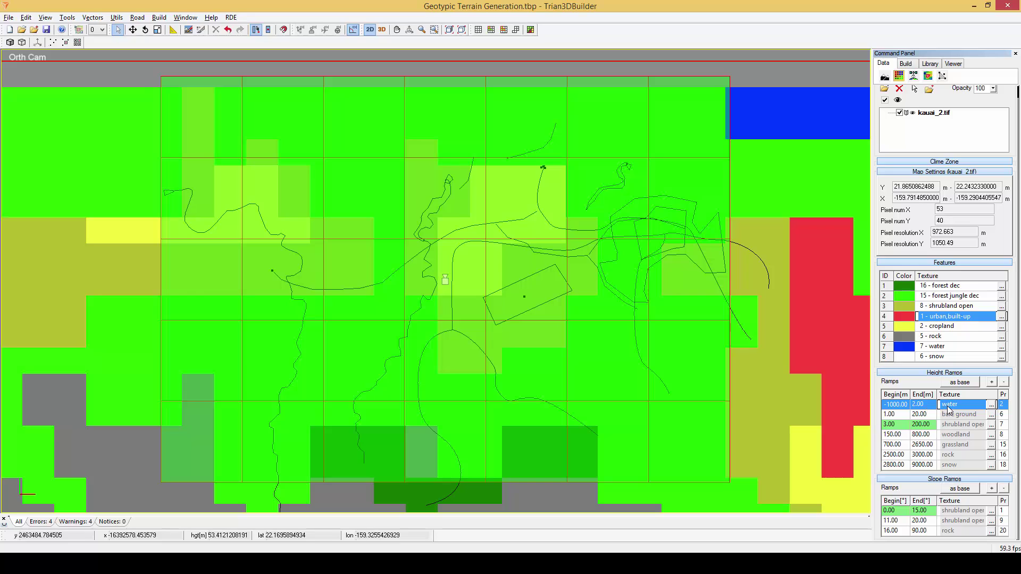
{"action": "left_click", "coordinate": [899, 418]}
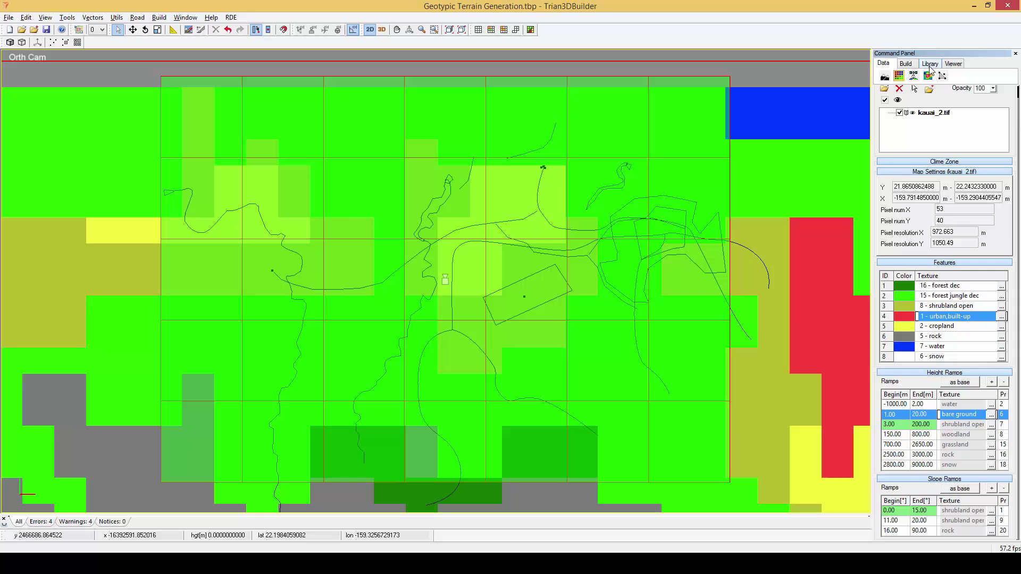
Step: In the texture library, list only geotypic features and show the urban,built-up textures
{"action": "left_click", "coordinate": [930, 64]}
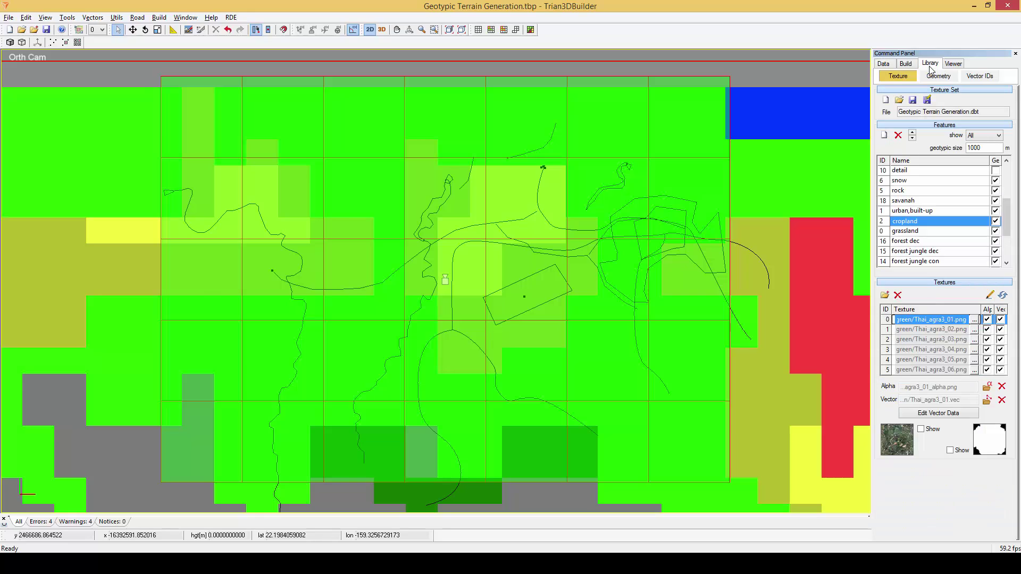
{"action": "left_click", "coordinate": [977, 136]}
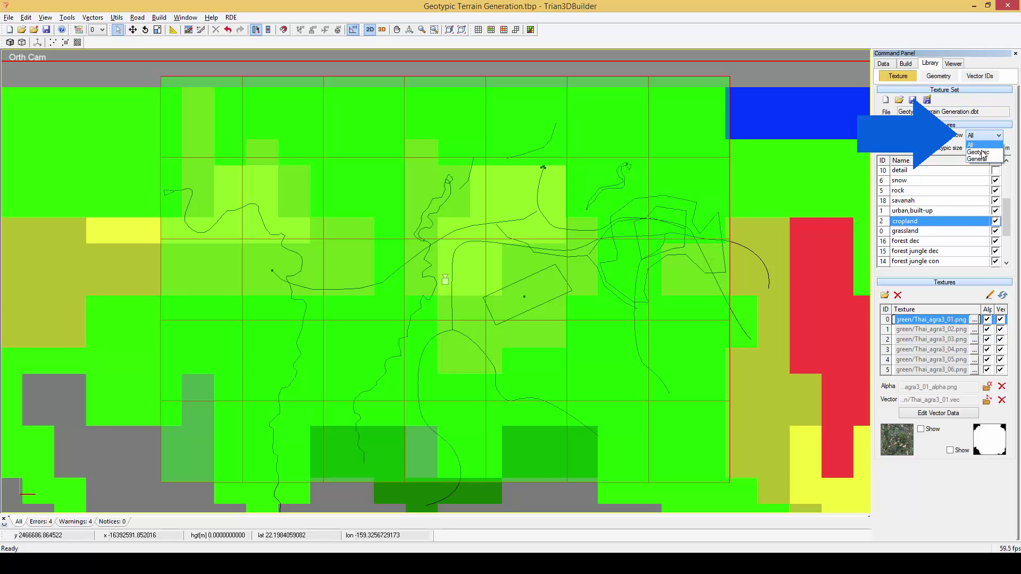
{"action": "left_click", "coordinate": [980, 152]}
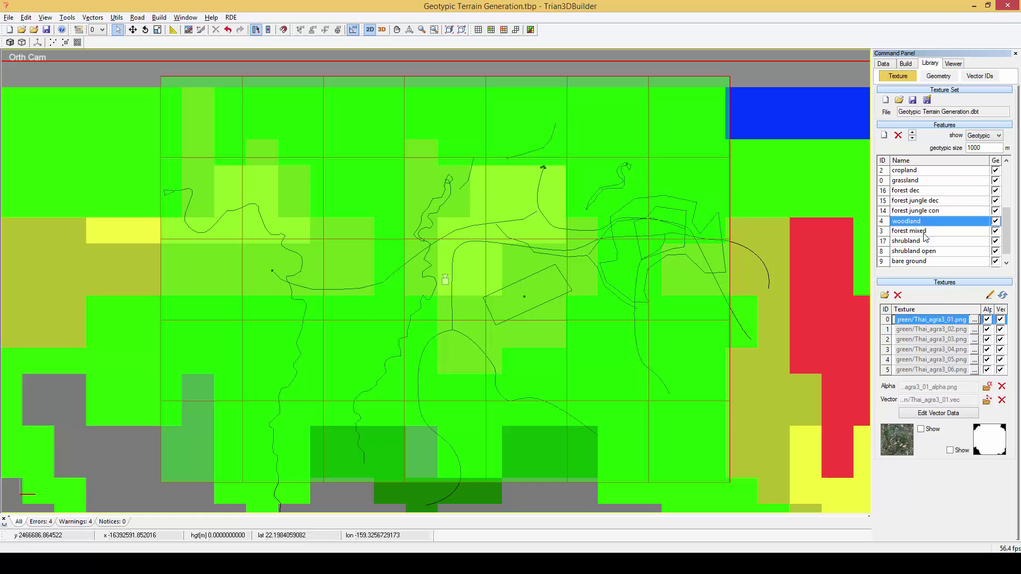
{"action": "scroll", "coordinate": [986, 229], "scroll_direction": "up", "scroll_amount": 2}
{"action": "left_click", "coordinate": [937, 222]}
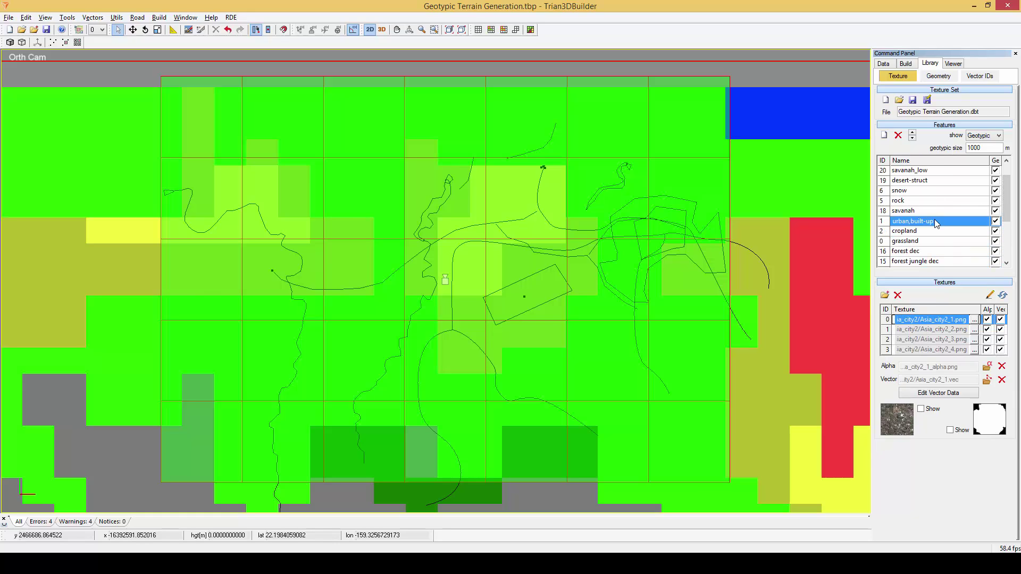
Step: Preview the Asia_city2_2.png and Asia_city2_3.png city texture images, then turn the preview off
{"action": "left_click", "coordinate": [928, 330]}
{"action": "left_click", "coordinate": [921, 408]}
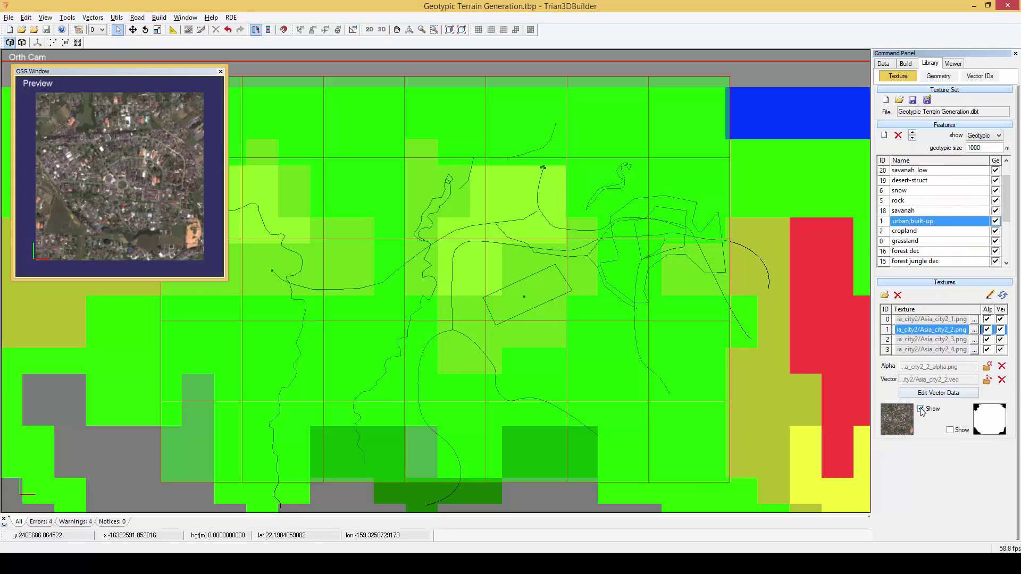
{"action": "left_click", "coordinate": [917, 341]}
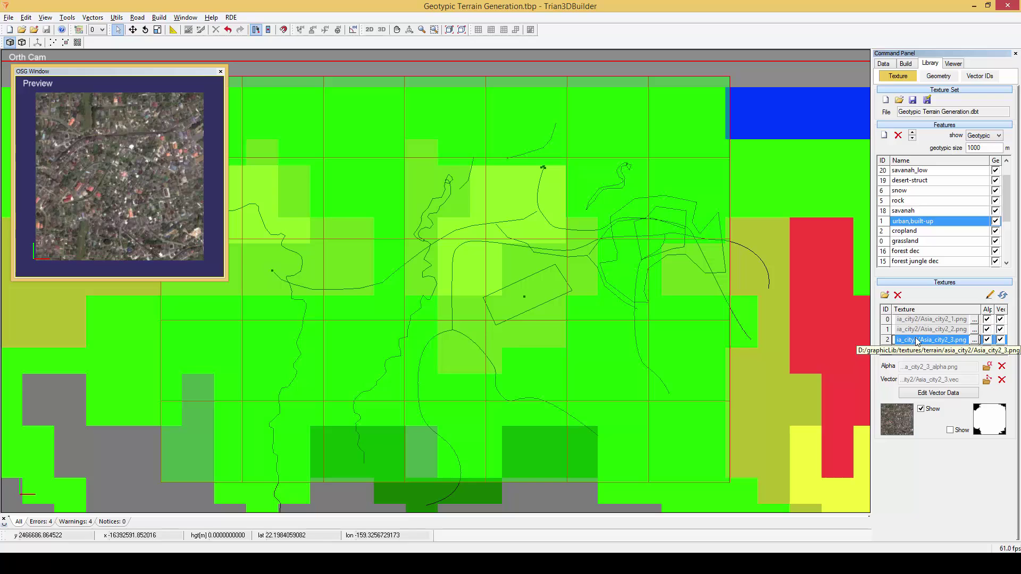
{"action": "left_click", "coordinate": [920, 349]}
{"action": "left_click", "coordinate": [921, 330]}
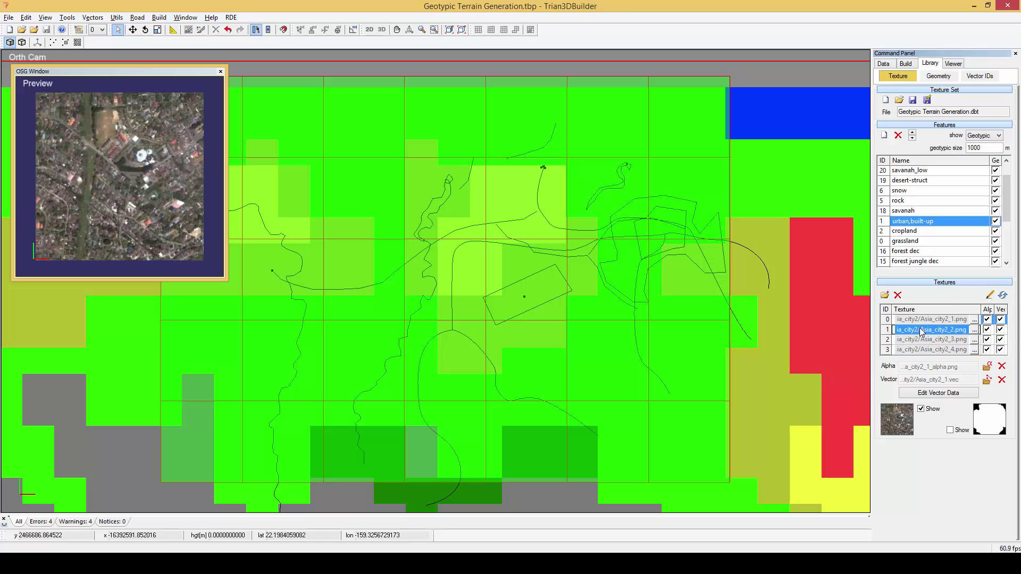
{"action": "left_click", "coordinate": [921, 408]}
Step: Preview the alpha masks of the city textures, including Asia_city2_1.png, then close the preview
{"action": "left_click", "coordinate": [950, 430]}
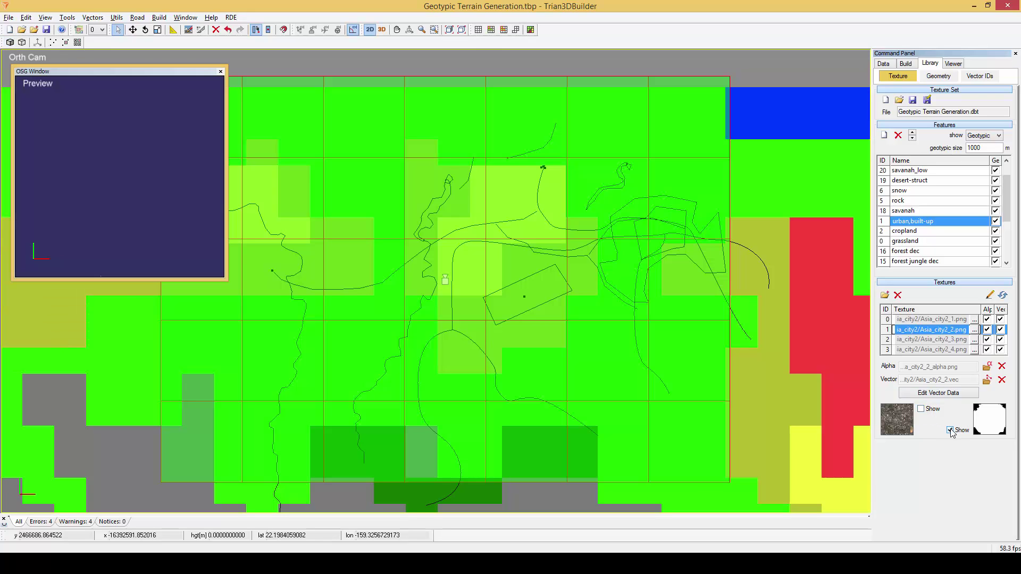
{"action": "left_click", "coordinate": [919, 343]}
{"action": "left_click", "coordinate": [919, 349]}
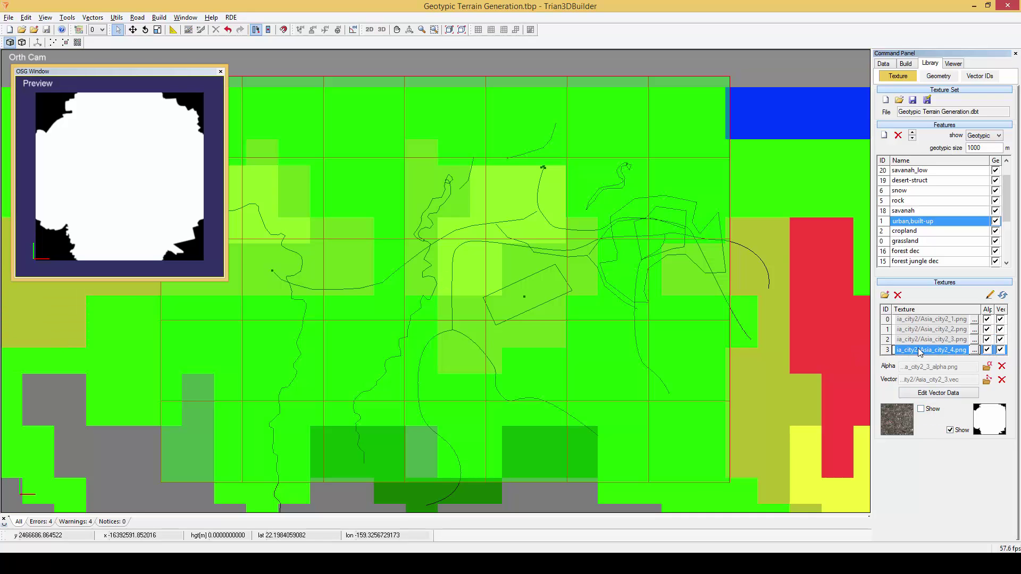
{"action": "left_click", "coordinate": [930, 319]}
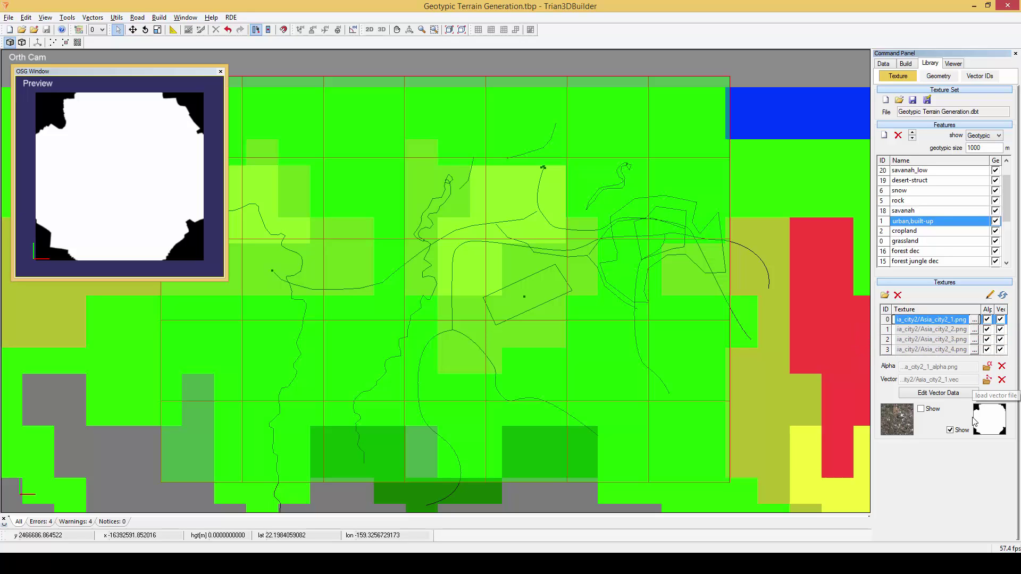
{"action": "left_click", "coordinate": [950, 430]}
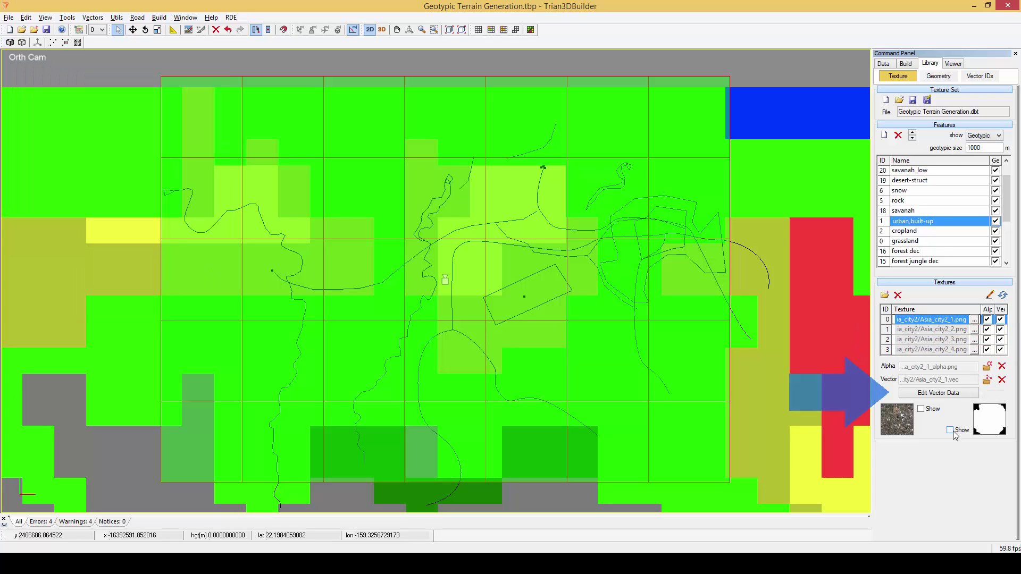
{"action": "left_click", "coordinate": [930, 340]}
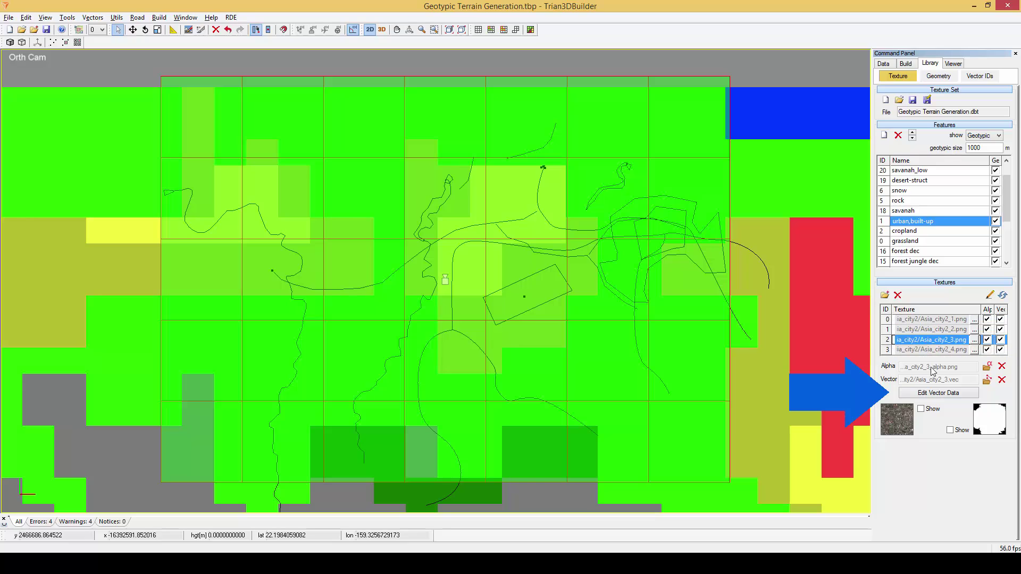
{"action": "left_click", "coordinate": [937, 394]}
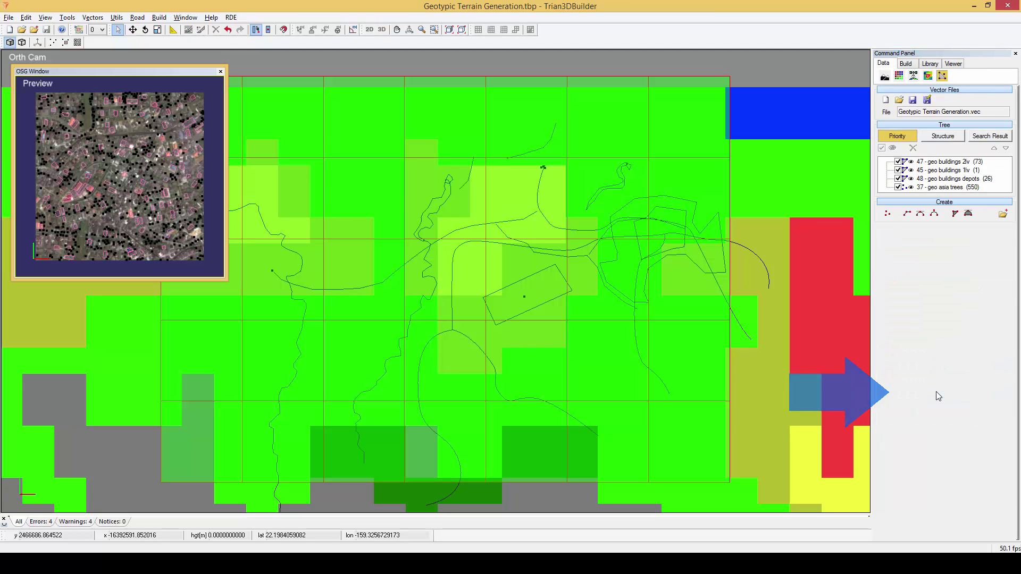
{"action": "left_click", "coordinate": [171, 174]}
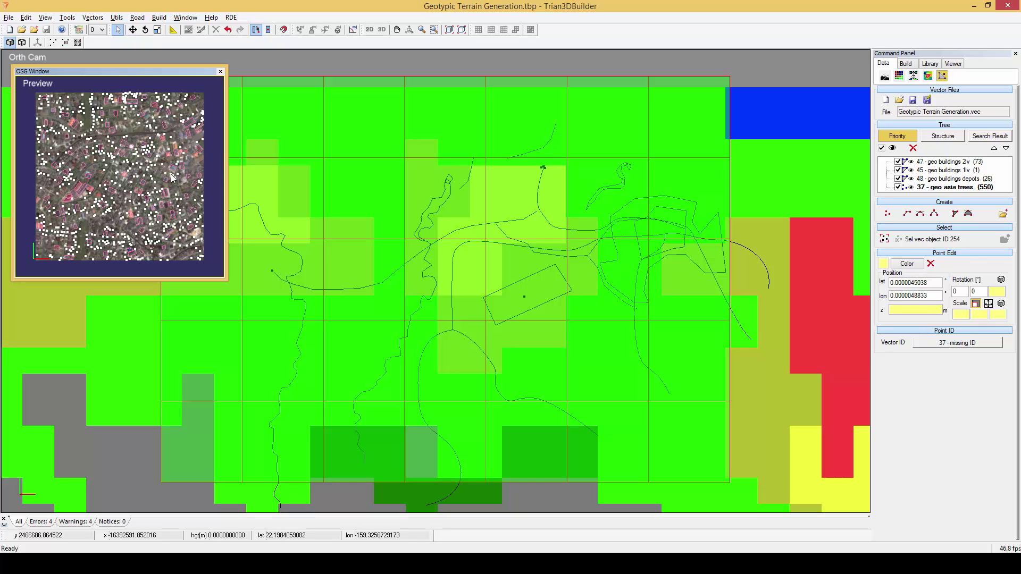
{"action": "left_click", "coordinate": [220, 72]}
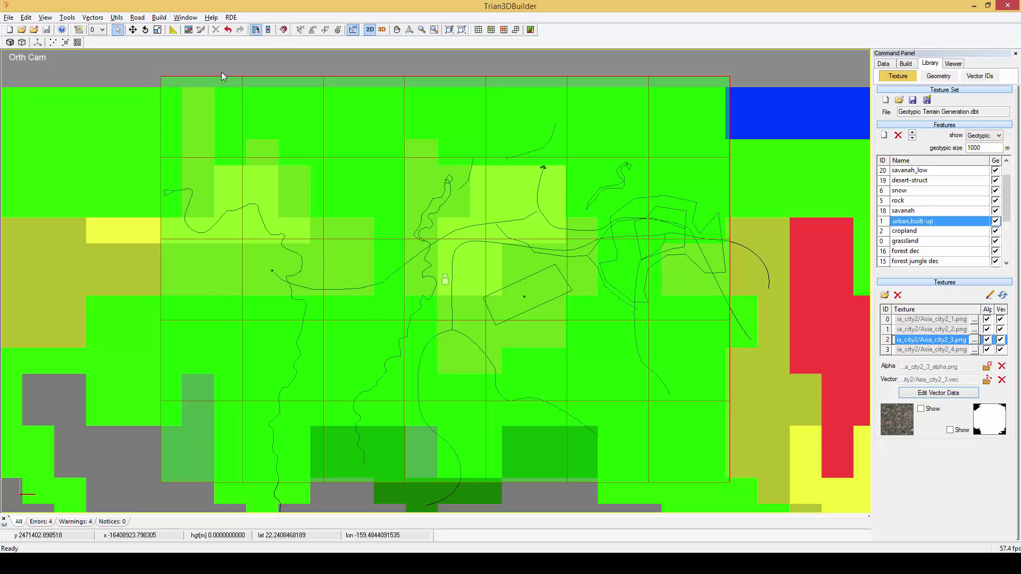
Step: Select the 11 - city area and inspect its Outline and Geotypic Object Placer modifiers at 100% density
{"action": "left_click", "coordinate": [610, 266]}
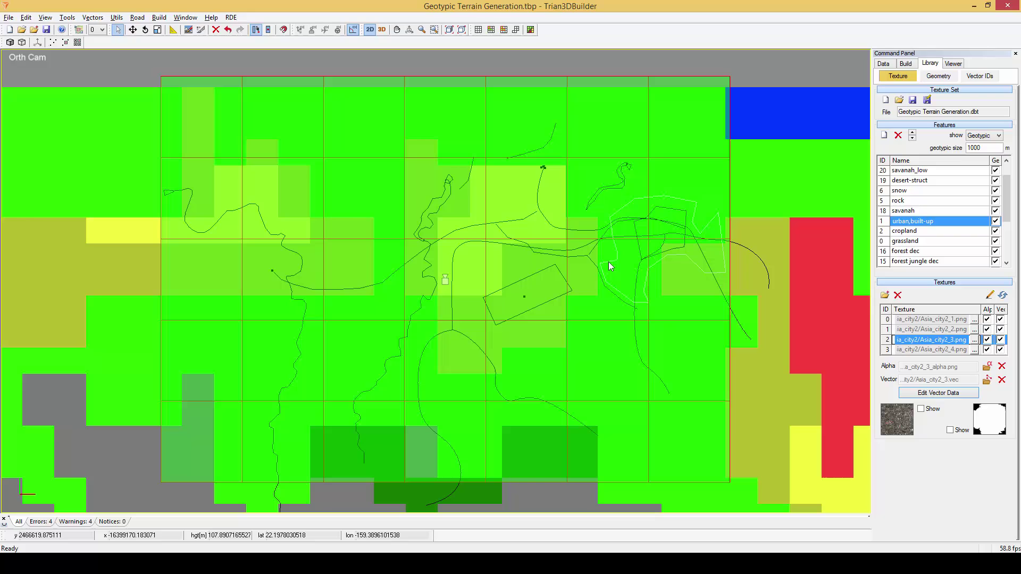
{"action": "left_click", "coordinate": [887, 64]}
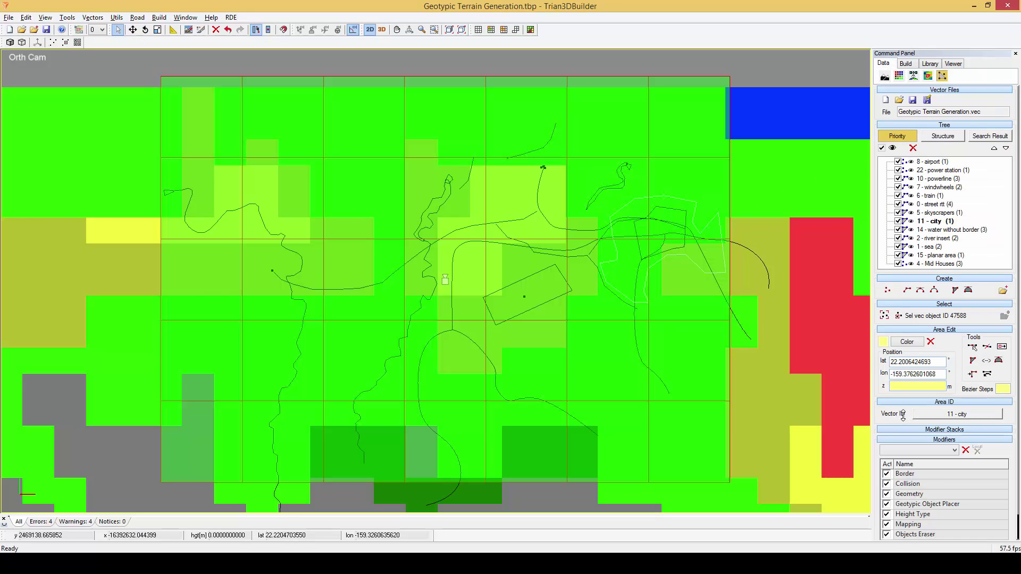
{"action": "scroll", "coordinate": [904, 412], "scroll_direction": "down", "scroll_amount": 2}
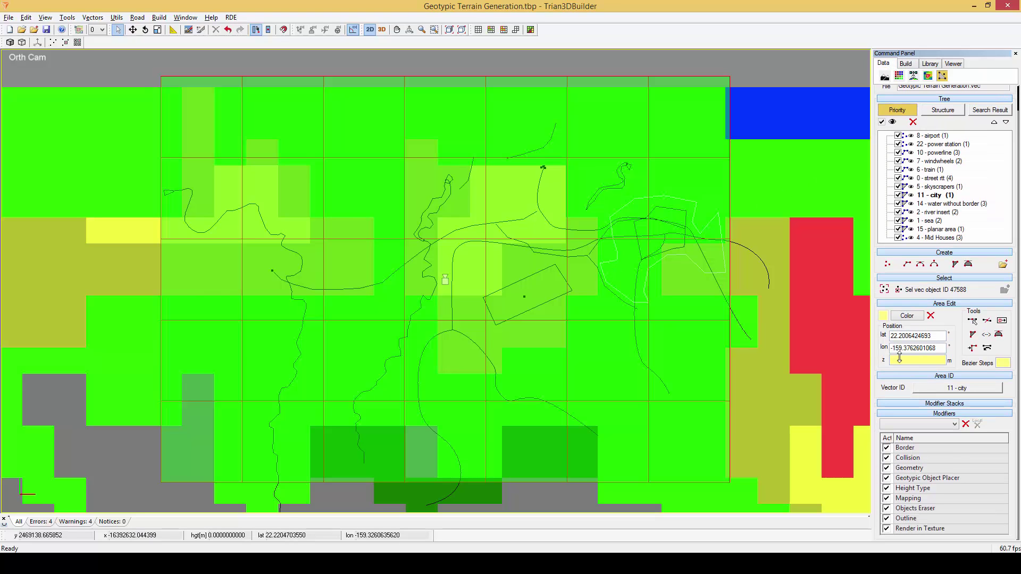
{"action": "left_click", "coordinate": [920, 518]}
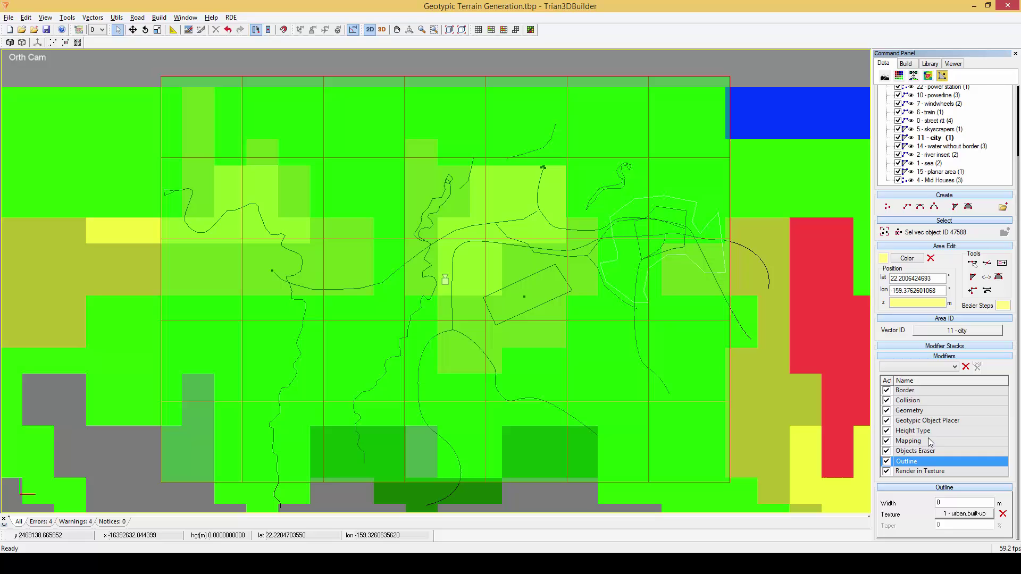
{"action": "left_click", "coordinate": [925, 422]}
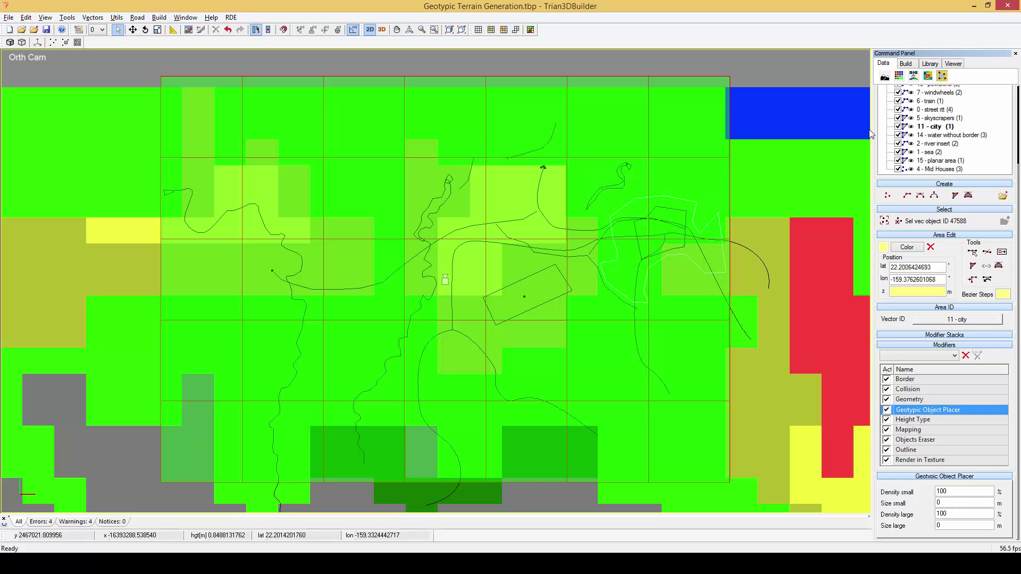
Step: Display the hawai_geo.tif elevation and start the terrain build with Build > Build (F9)
{"action": "left_click", "coordinate": [885, 77]}
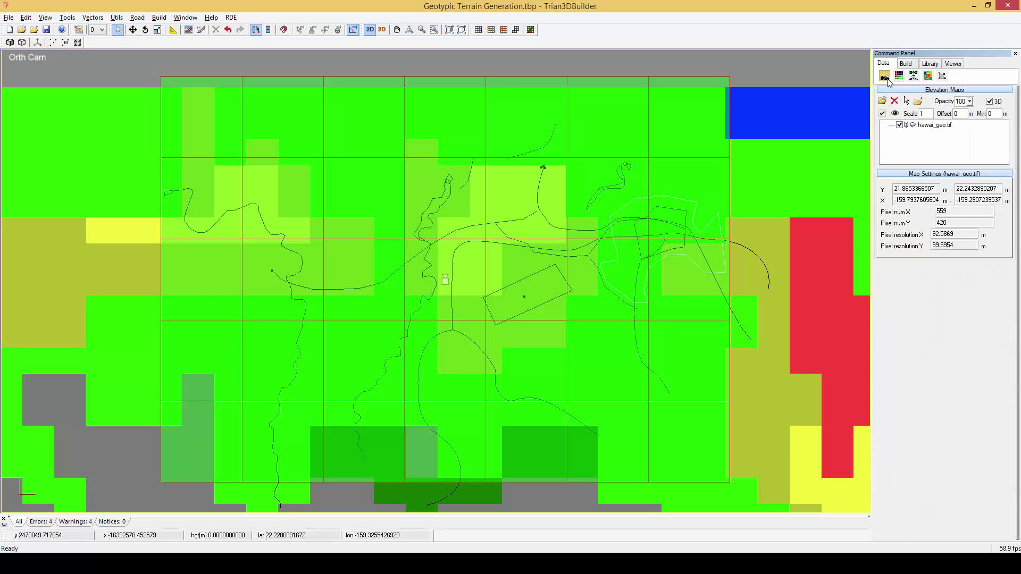
{"action": "left_click", "coordinate": [914, 127]}
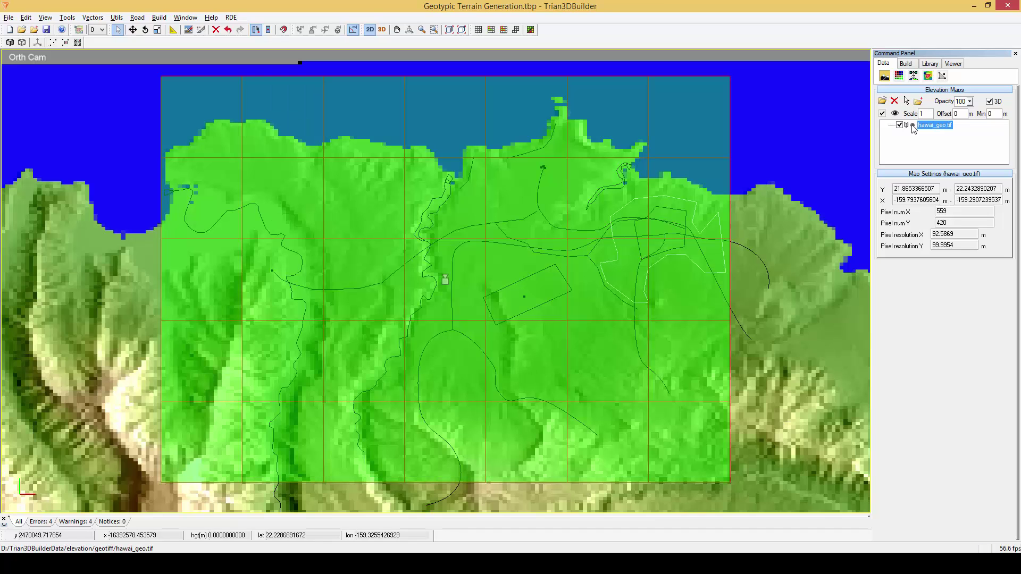
{"action": "left_click", "coordinate": [610, 205]}
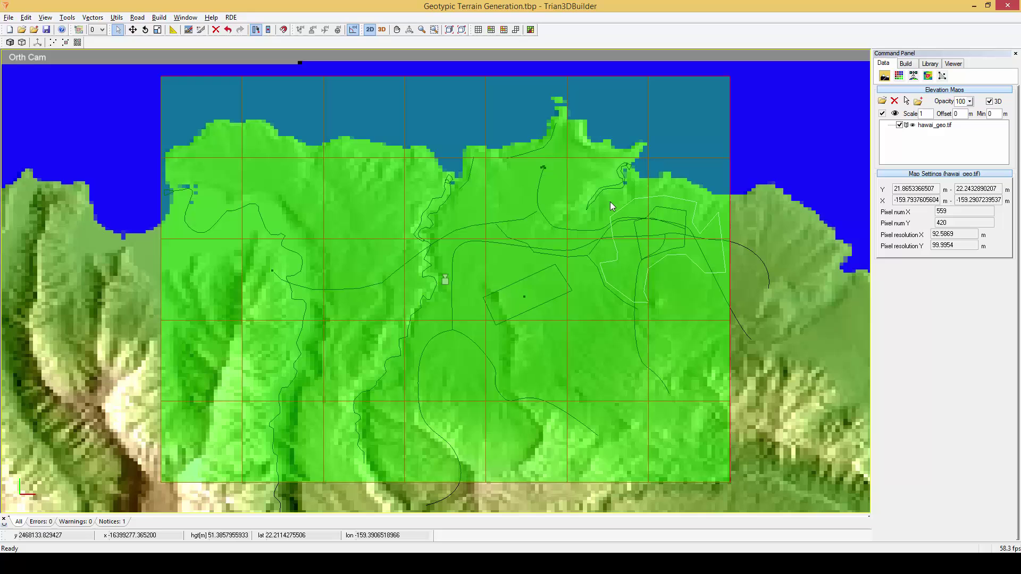
{"action": "left_click", "coordinate": [159, 17]}
{"action": "left_click", "coordinate": [175, 68]}
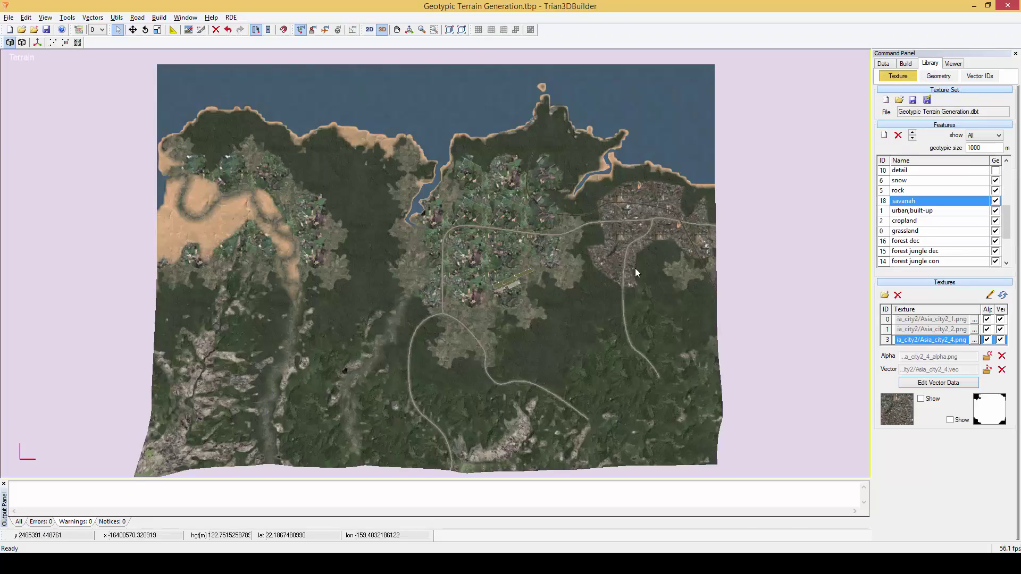
{"action": "mouse_move", "coordinate": [634, 268]}
{"action": "middle_mouse_down"}
{"action": "mouse_move", "coordinate": [580, 302]}
{"action": "mouse_move", "coordinate": [395, 339]}
{"action": "mouse_move", "coordinate": [434, 374]}
{"action": "mouse_move", "coordinate": [420, 305]}
{"action": "mouse_move", "coordinate": [404, 317]}
{"action": "mouse_move", "coordinate": [345, 302]}
{"action": "middle_mouse_up"}
{"action": "scroll", "coordinate": [451, 327], "scroll_direction": "up", "scroll_amount": 3}
{"action": "scroll", "coordinate": [344, 304], "scroll_direction": "up", "scroll_amount": 2}
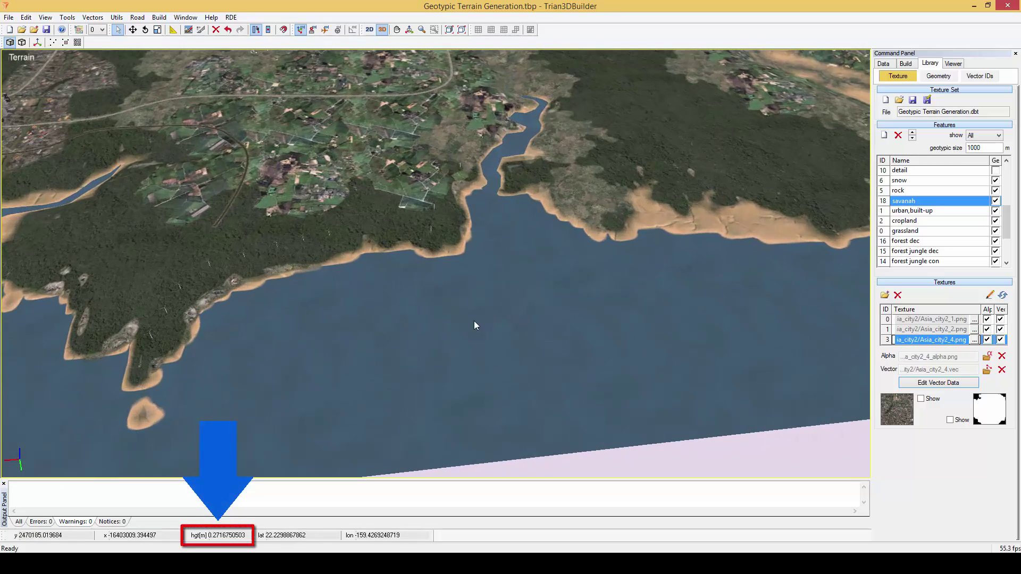
{"action": "middle_click_drag", "start_coordinate": [475, 325], "coordinate": [454, 379]}
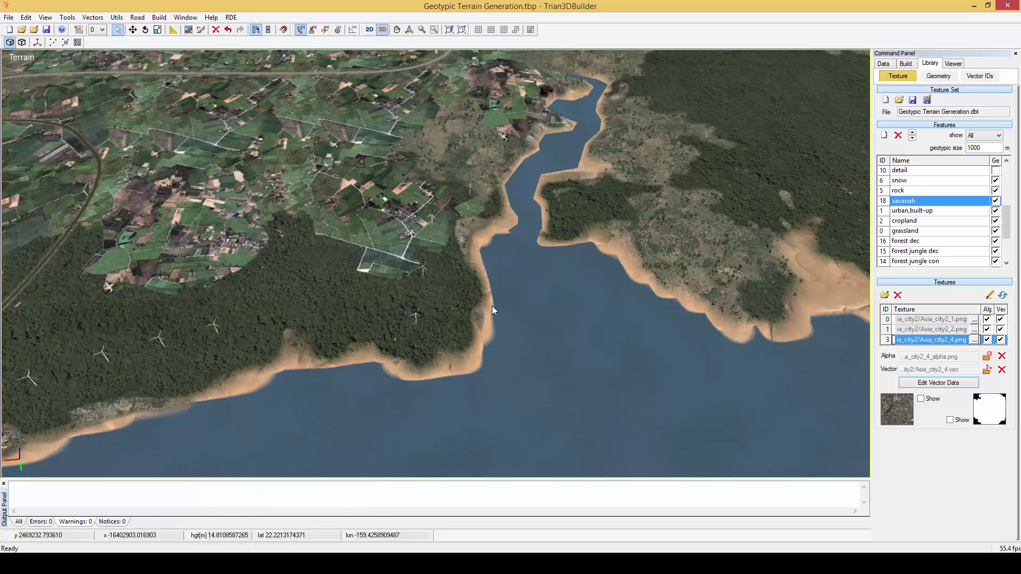
{"action": "middle_click_drag", "start_coordinate": [317, 234], "coordinate": [461, 464]}
{"action": "middle_click_drag", "start_coordinate": [194, 291], "coordinate": [463, 305]}
{"action": "scroll", "coordinate": [464, 334], "scroll_direction": "down", "scroll_amount": 5}
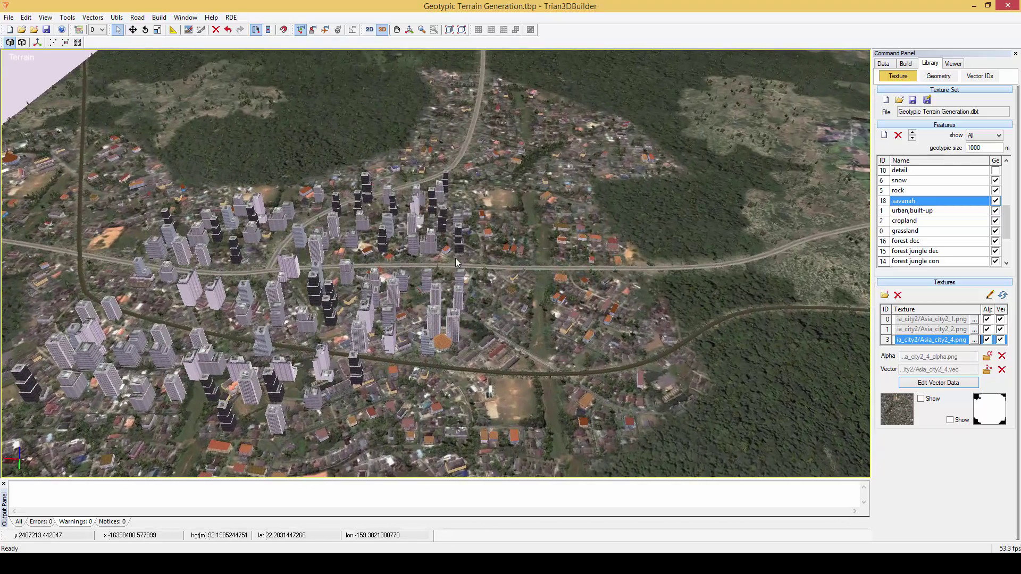
{"action": "scroll", "coordinate": [455, 257], "scroll_direction": "down", "scroll_amount": 5}
{"action": "middle_click_drag", "start_coordinate": [655, 88], "coordinate": [655, 216]}
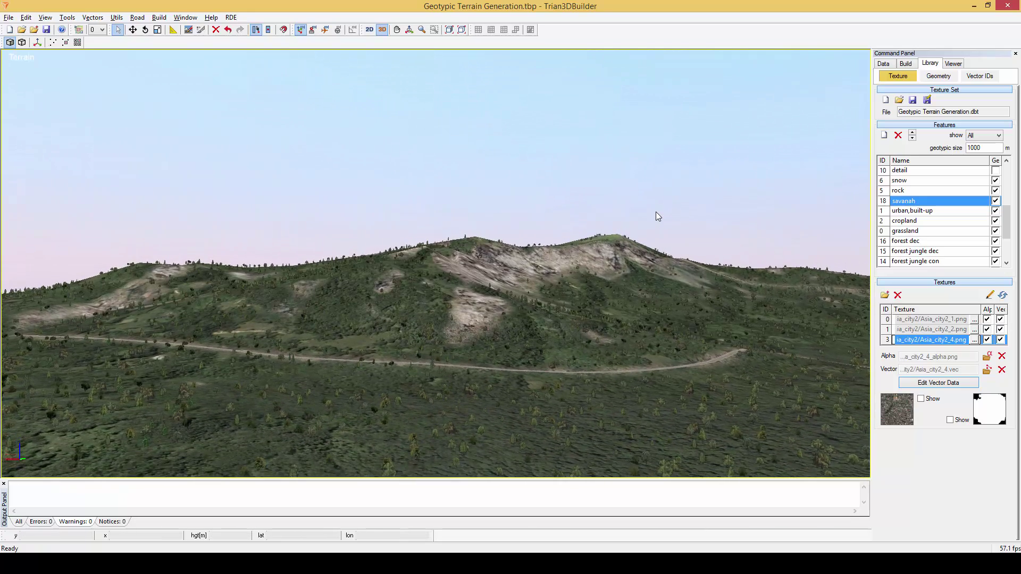